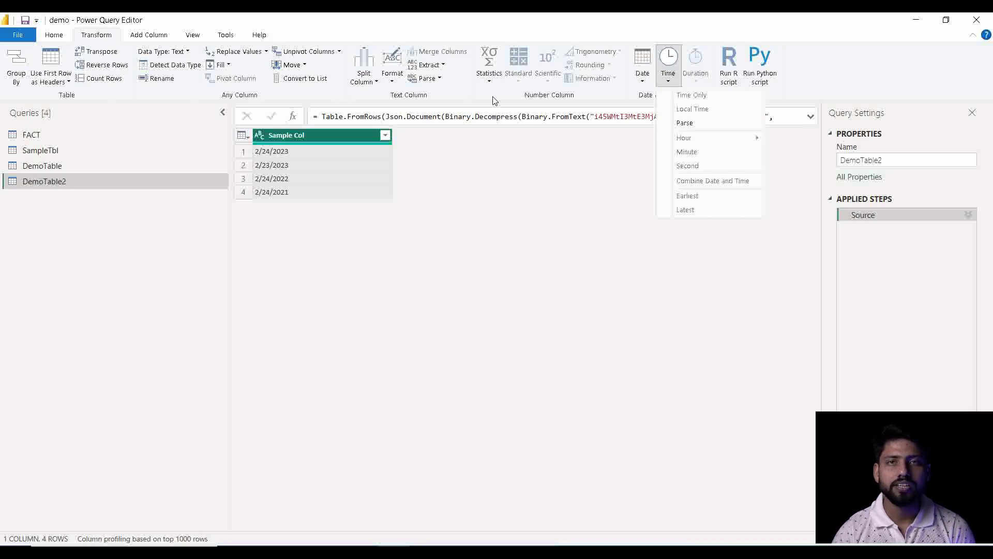
left_click(444, 251)
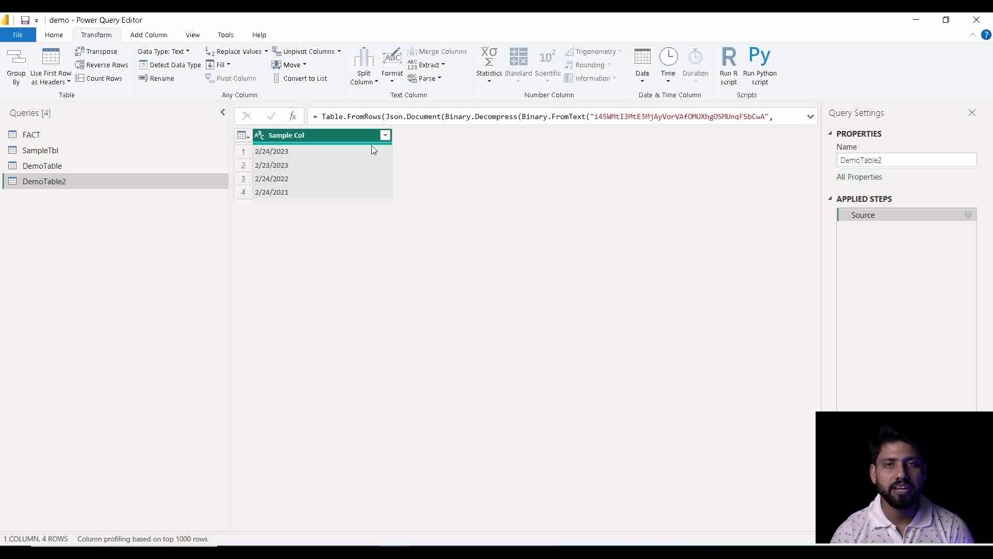
left_click(679, 75)
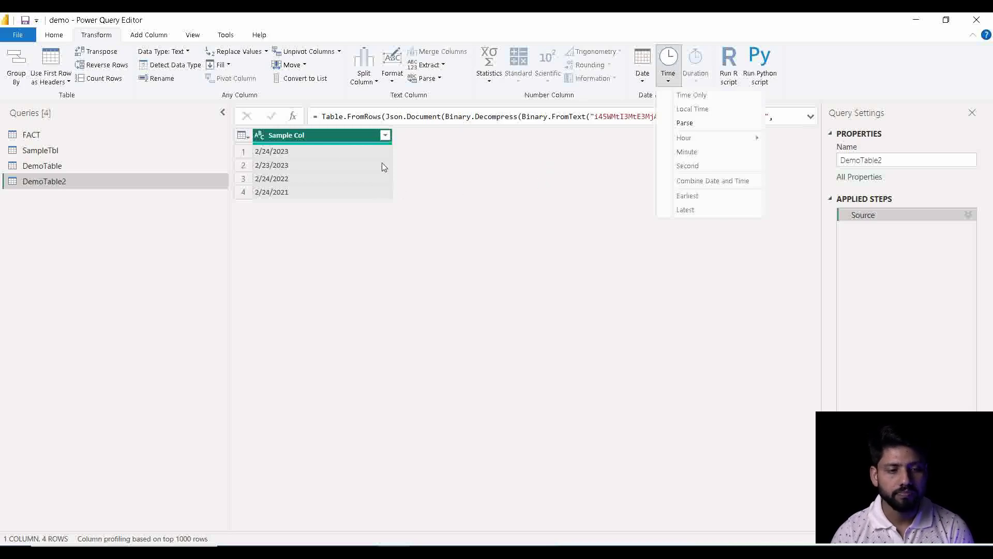
left_click(421, 154)
Change the data type of Sample Col in DemoTable2 to Date/Time
left_click(61, 37)
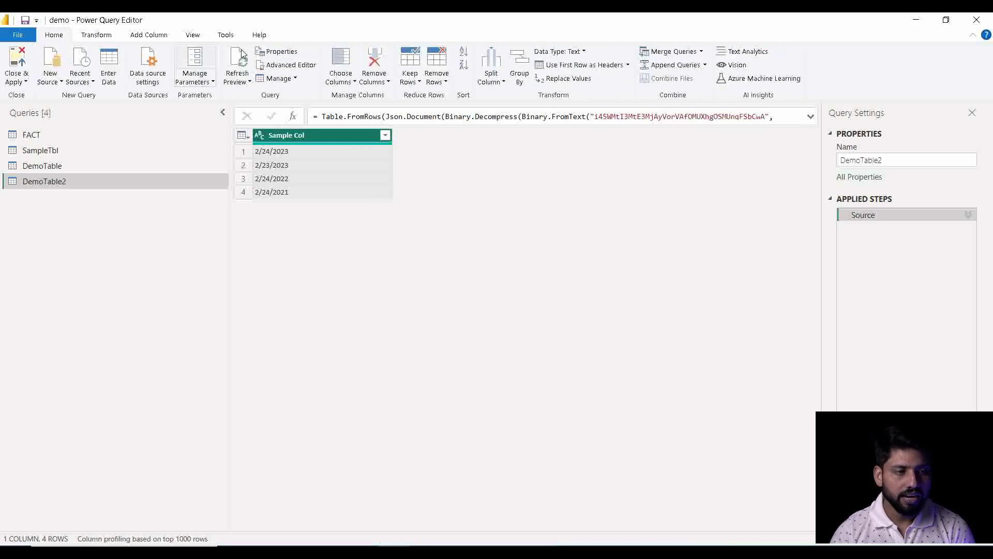
left_click(566, 55)
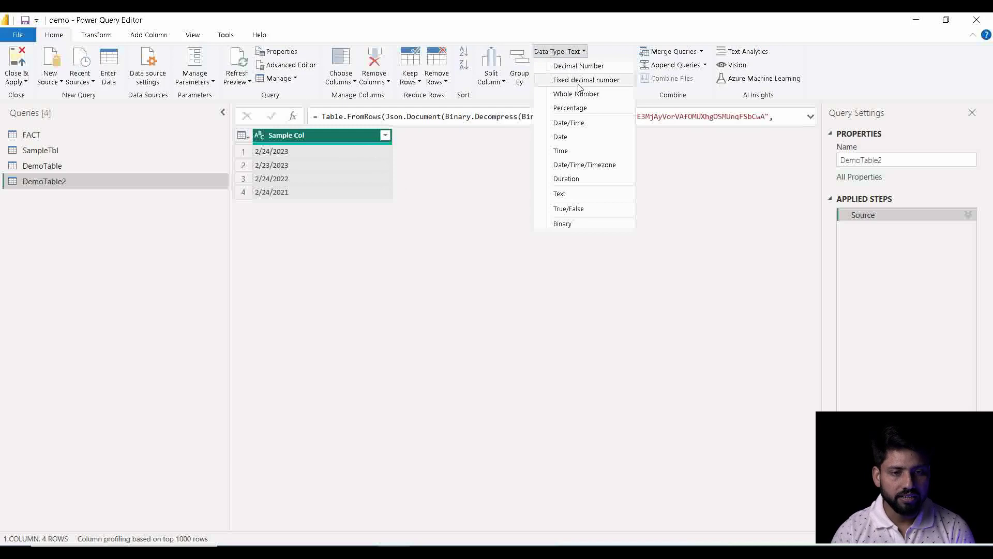
left_click(592, 130)
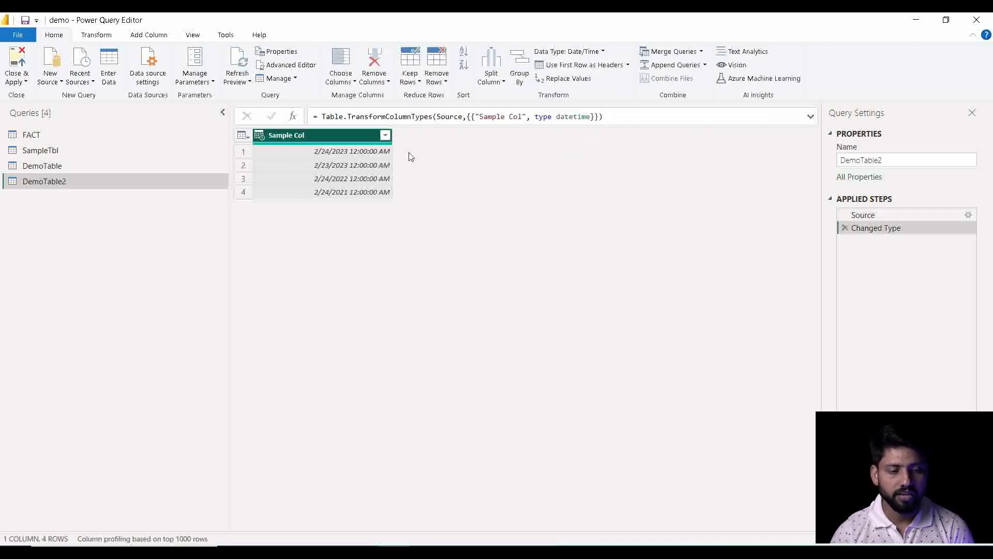
Split Sample Col by positions at 0, 10 to separate the date from the time
left_click(95, 35)
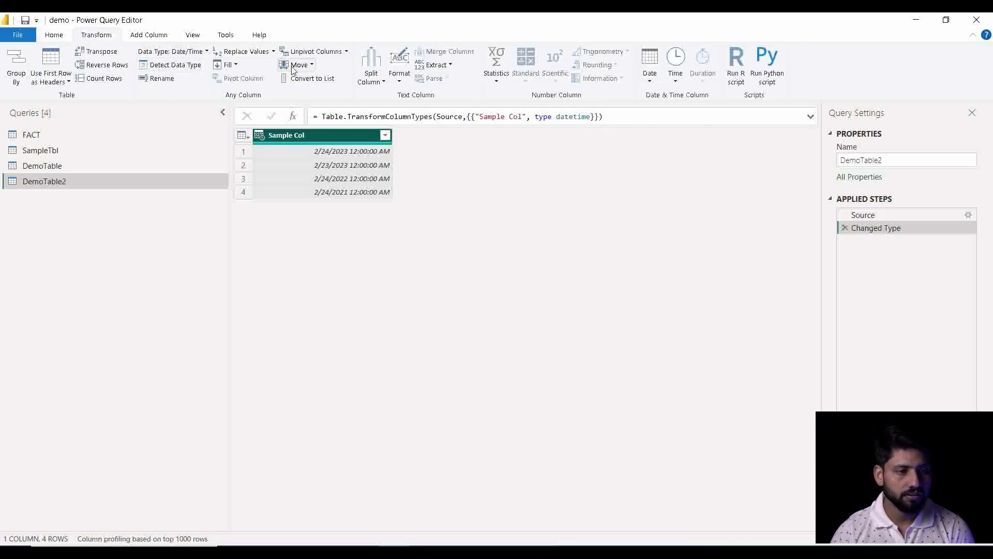
left_click(372, 77)
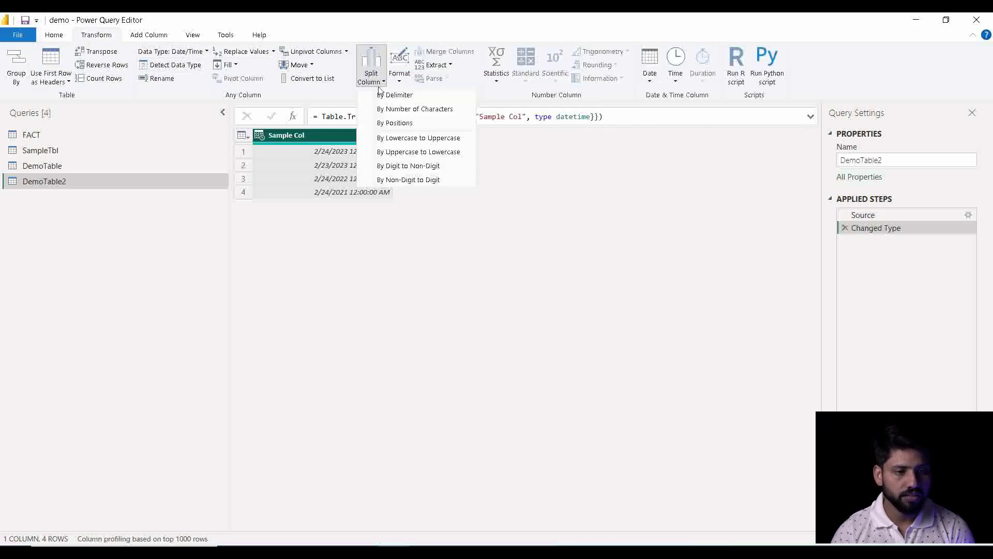
left_click(395, 124)
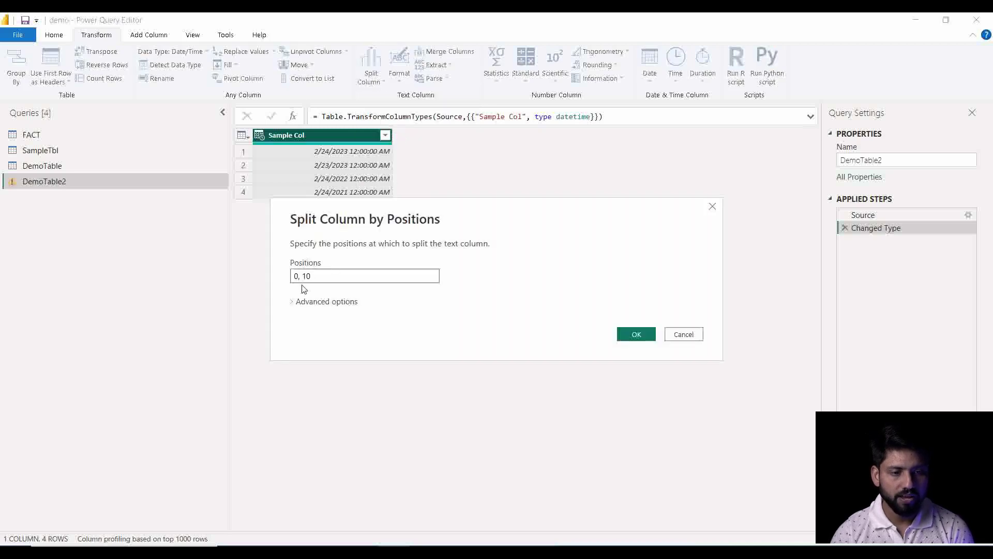
left_click(639, 334)
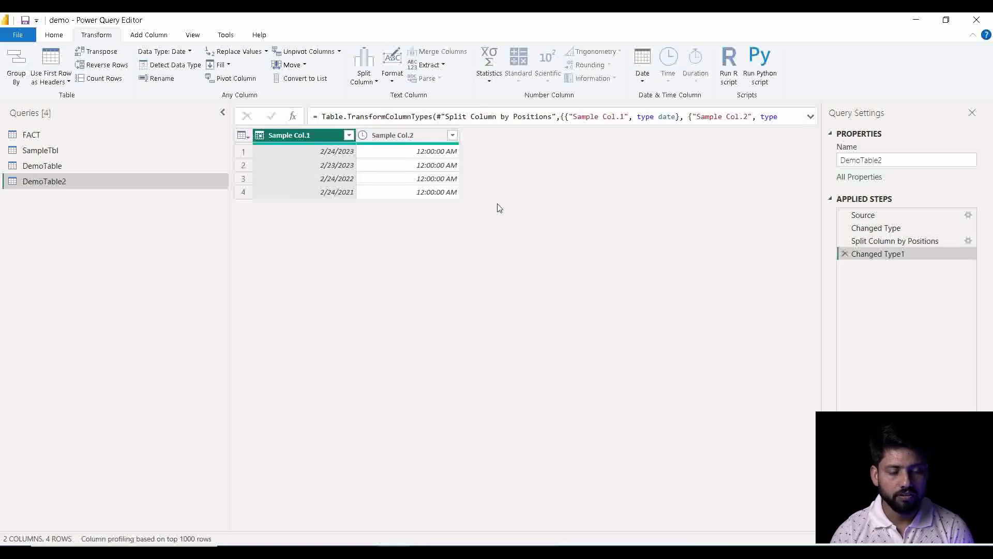
left_click(411, 134)
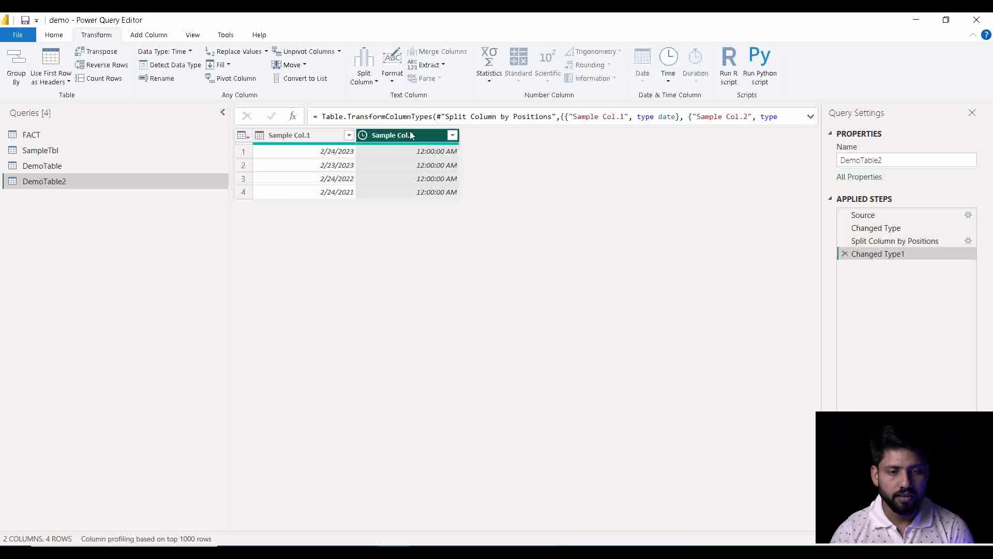
left_click(662, 85)
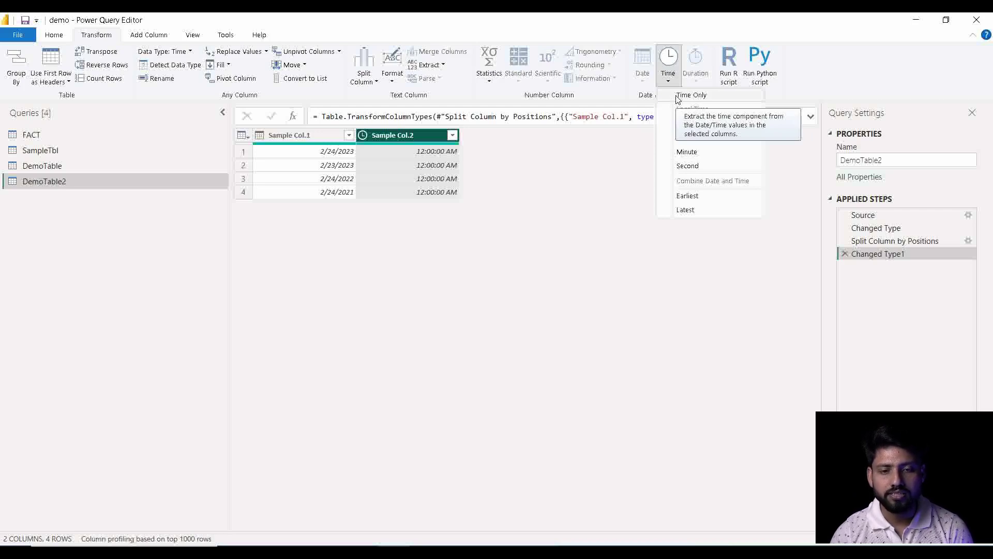
left_click(547, 154)
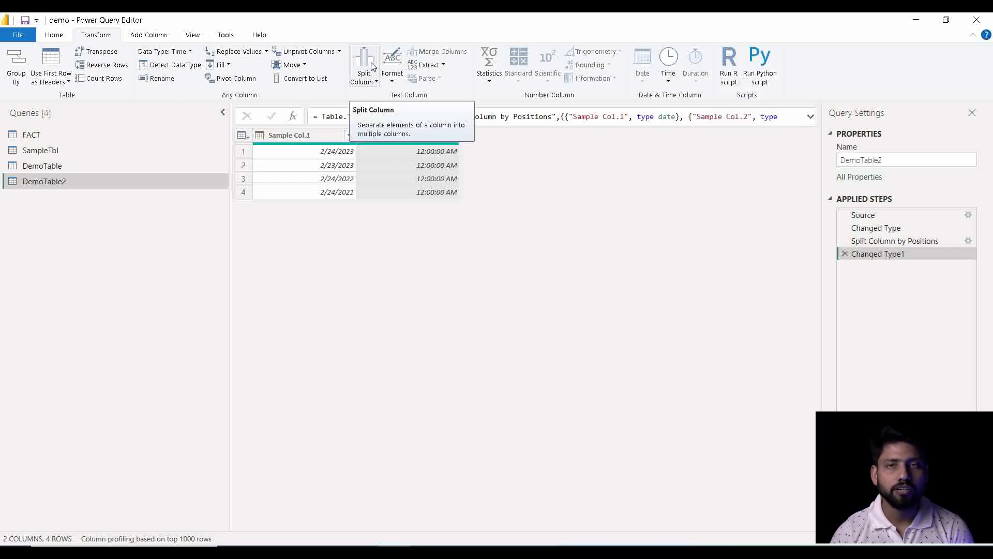
Delete the Changed Type1 and Split Column by Positions steps from the DemoTable2 query
left_click(843, 253)
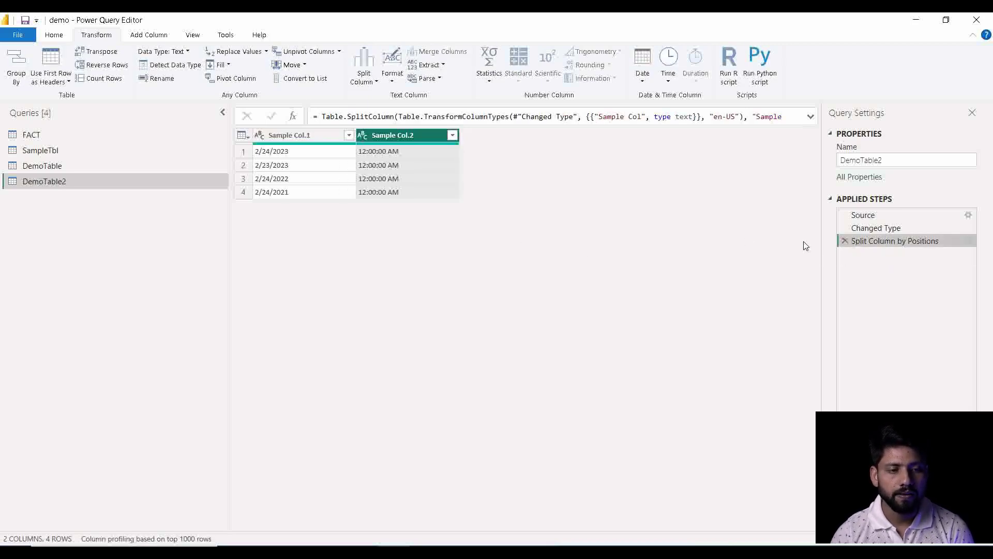
left_click(845, 241)
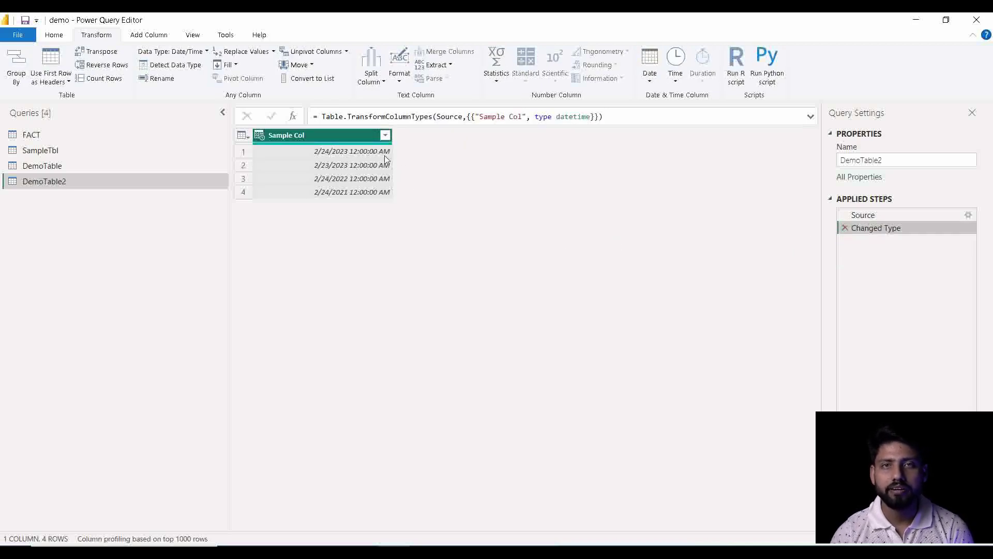
Extract only the time component from the Date/Time values in Sample Col
left_click(676, 78)
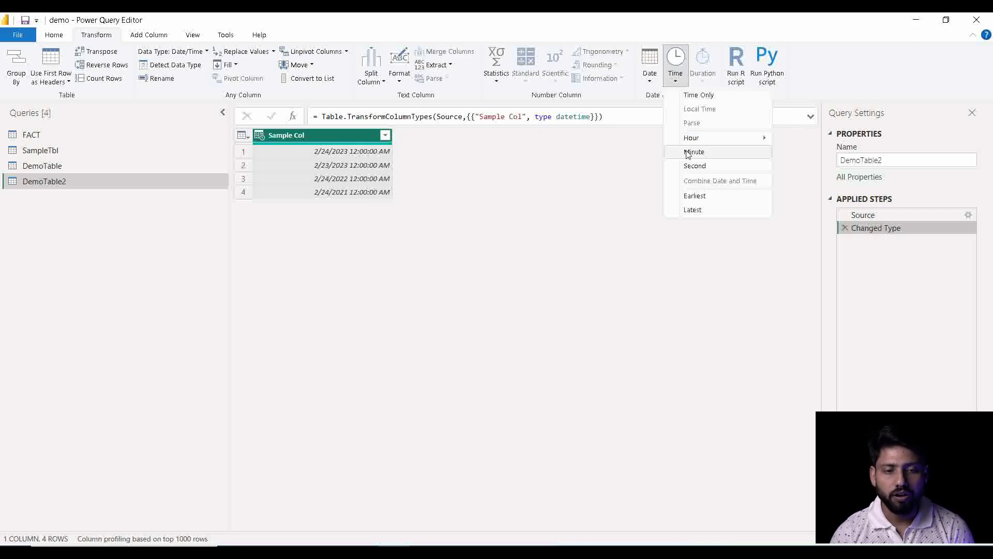
left_click(698, 95)
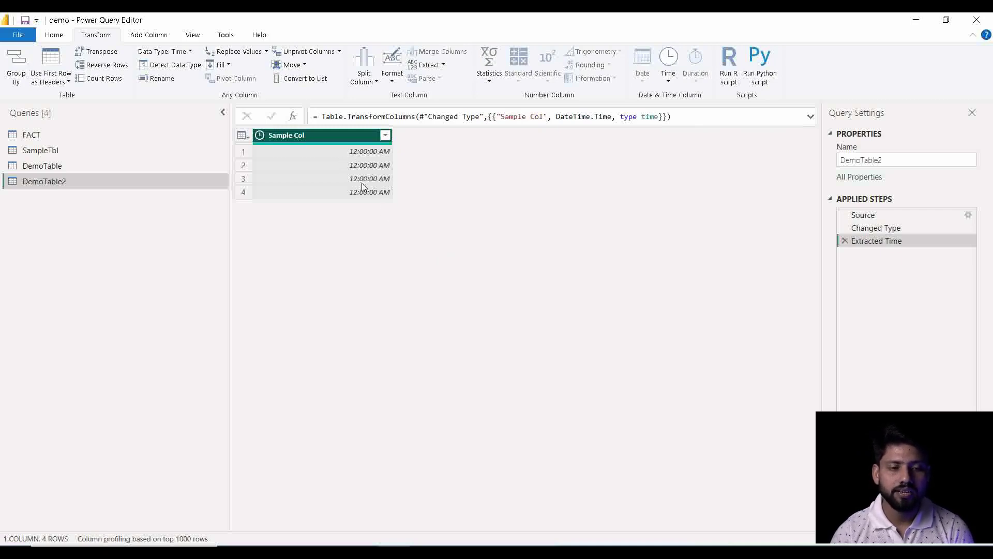
left_click(668, 73)
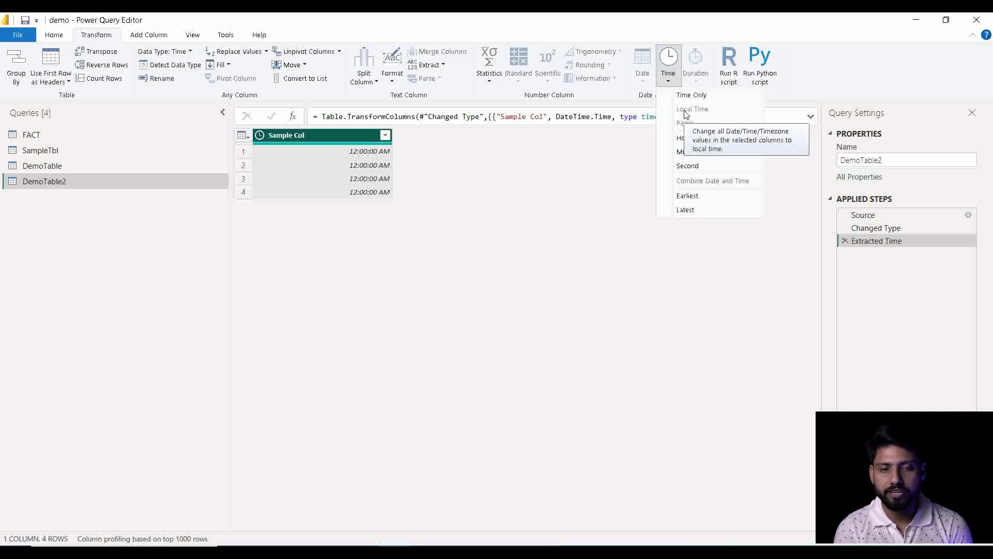
left_click(522, 200)
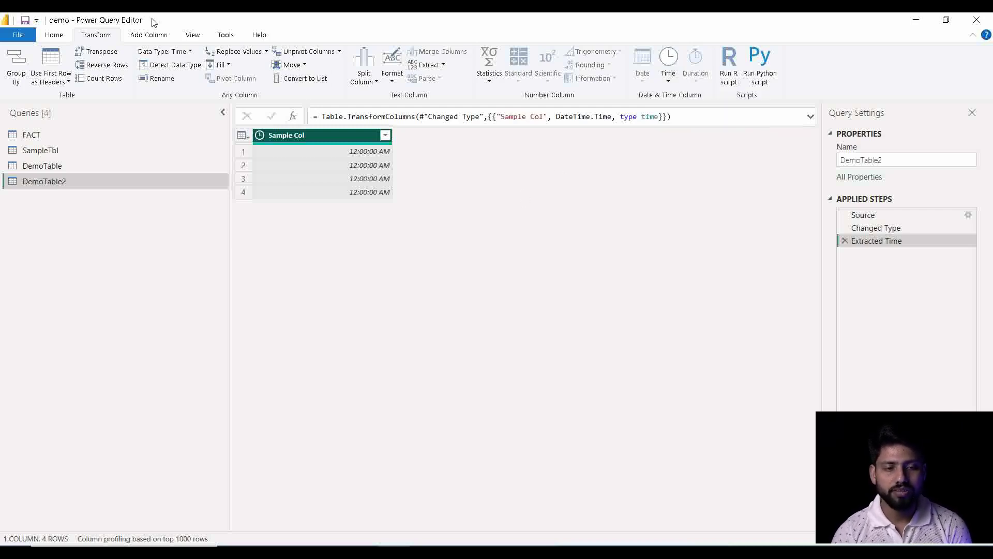
Delete the Extracted Time and Changed Type steps to return DemoTable2 to its source data
left_click(54, 35)
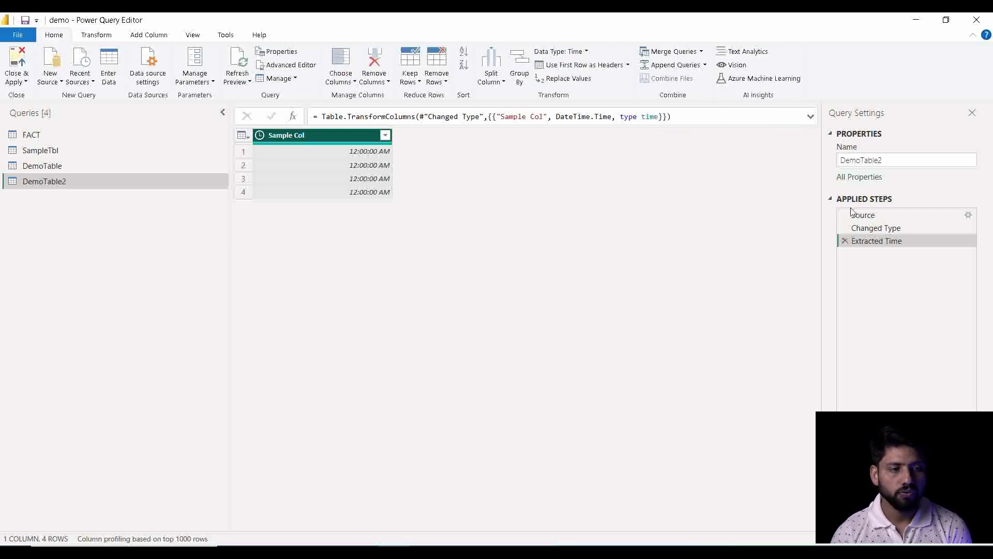
left_click(847, 242)
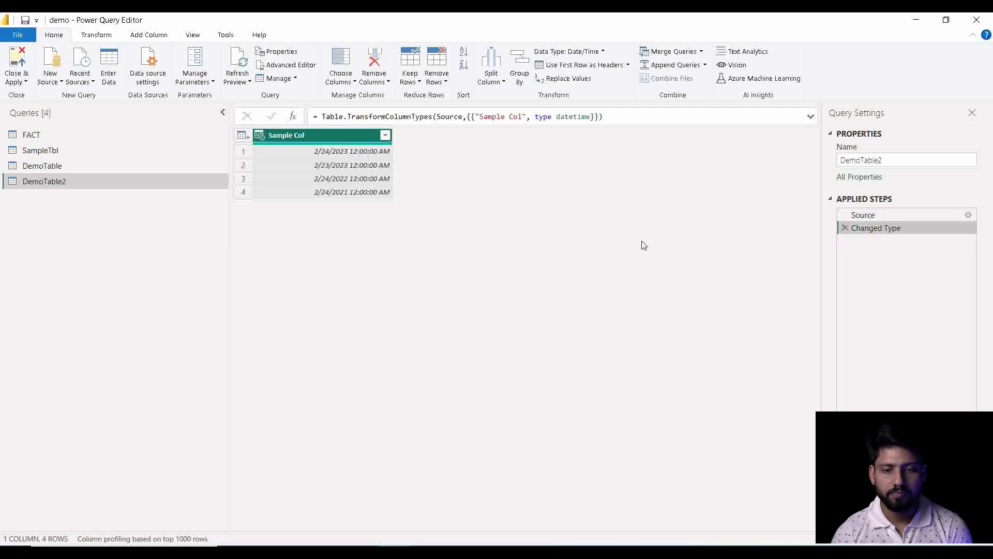
left_click(845, 228)
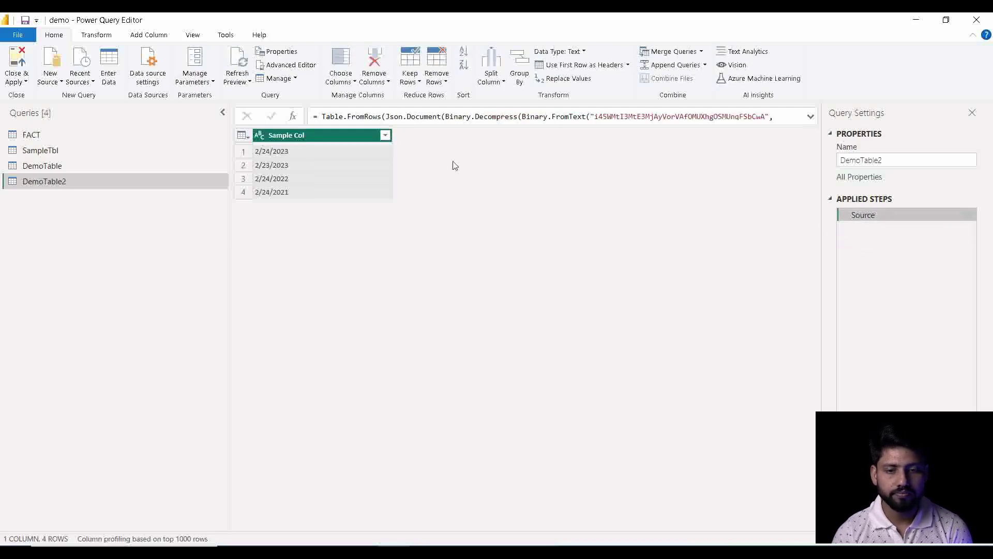
Change the data type of Sample Col to Date/Time/Timezone
left_click(559, 51)
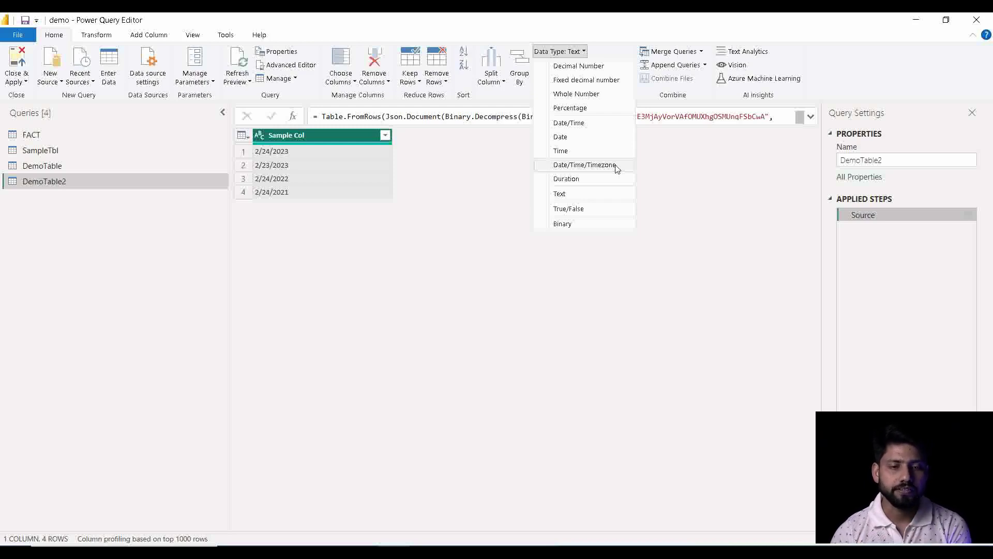
left_click(585, 164)
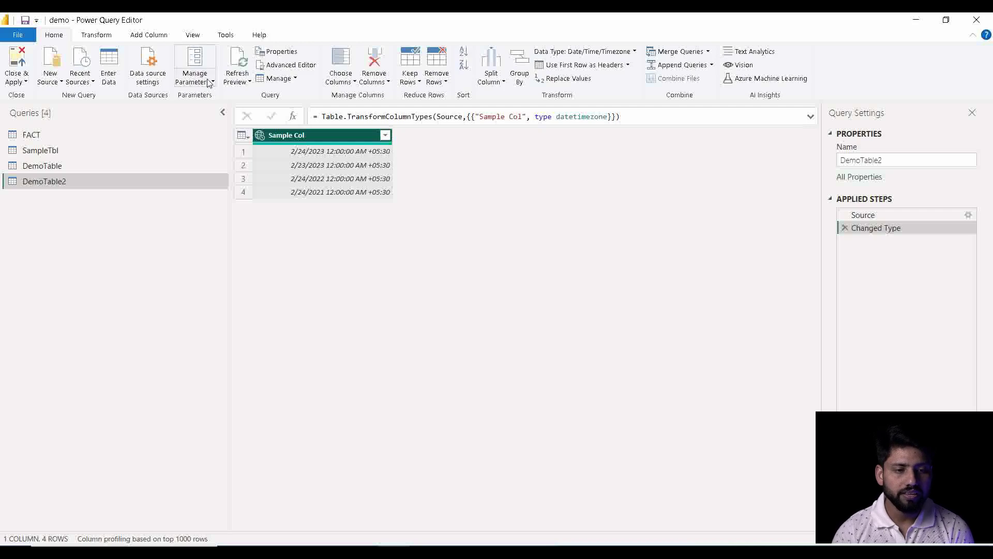
Try extracting only the time from the Date/Time/Timezone values in Sample Col, and remove that extraction step
left_click(97, 34)
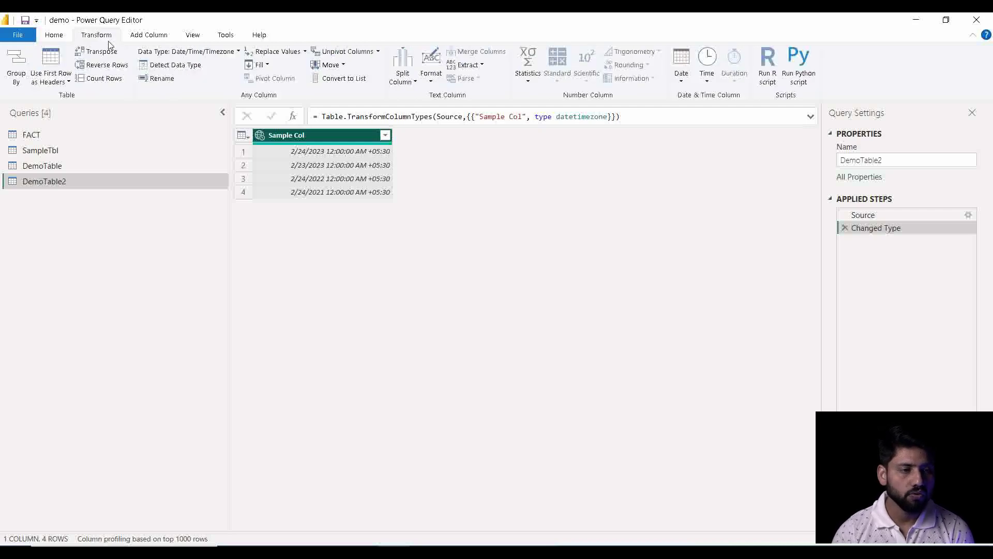
left_click(707, 72)
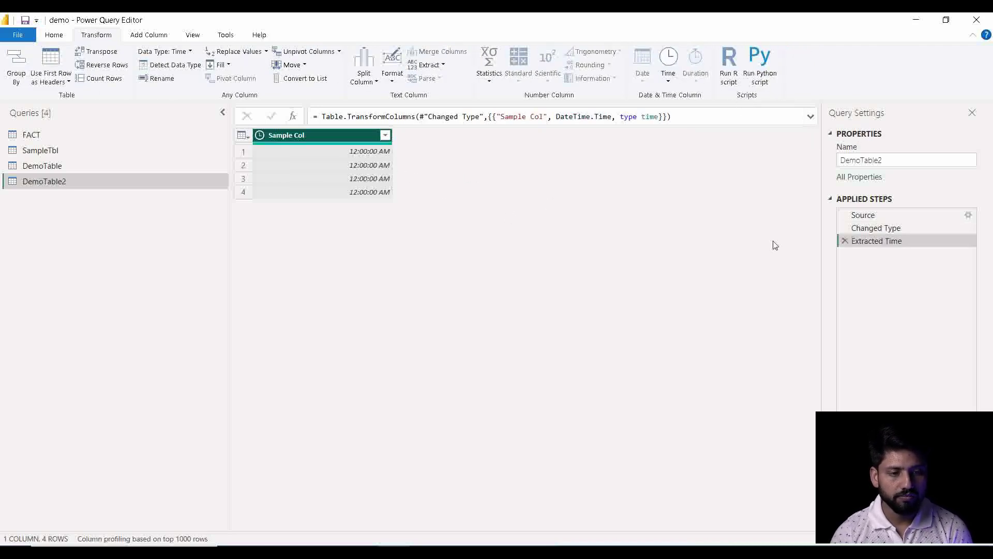
left_click(844, 242)
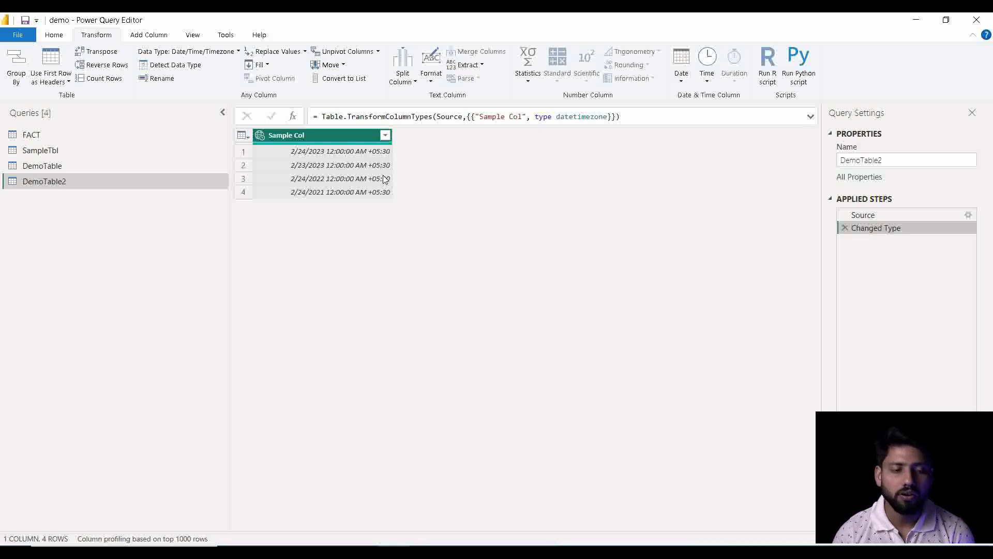
Replace the second-row value 2/23/2023 12:00:00 AM +05:30 in Sample Col with 2/23/2023 12:00:00 AM +06:30
right_click(370, 165)
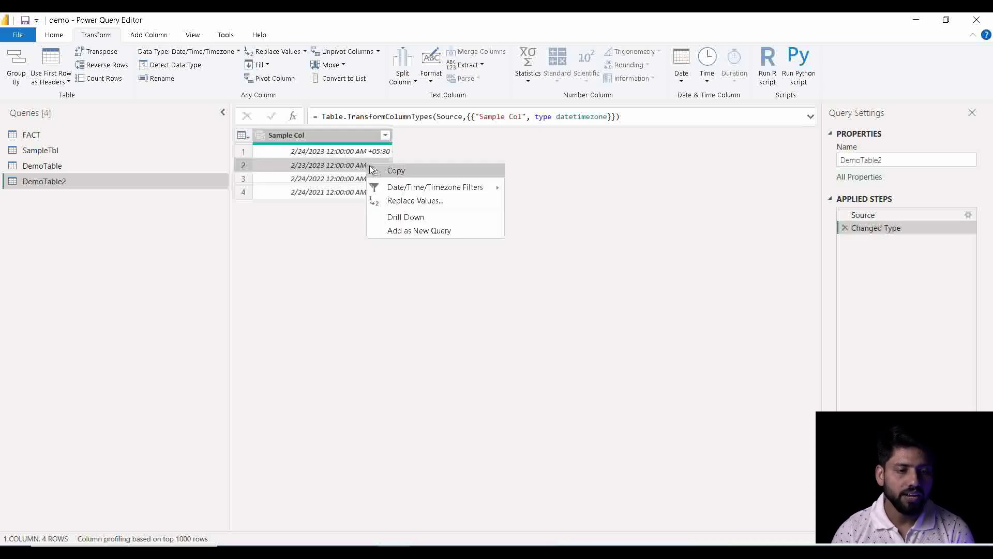
left_click(390, 201)
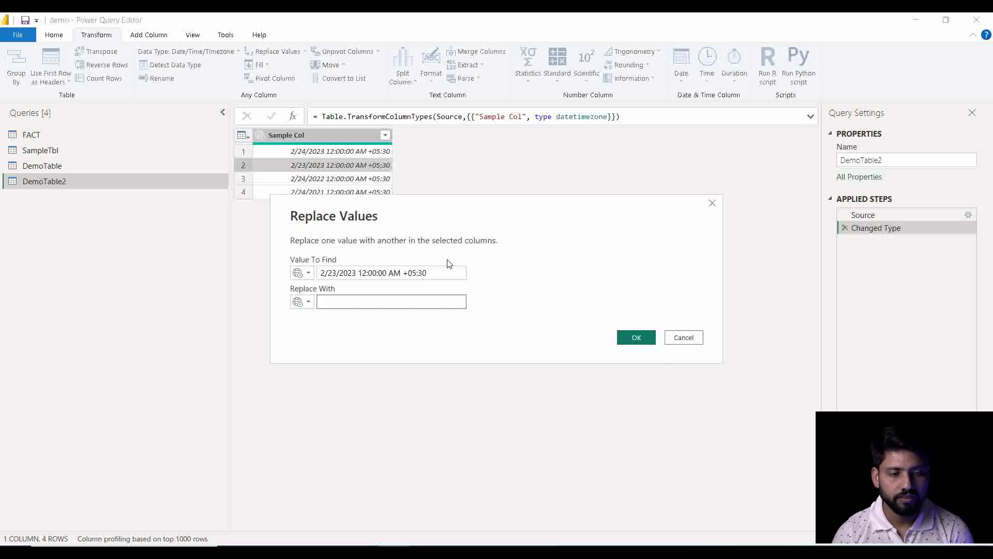
left_click_drag(439, 271, 166, 266)
key("ctrl+c")
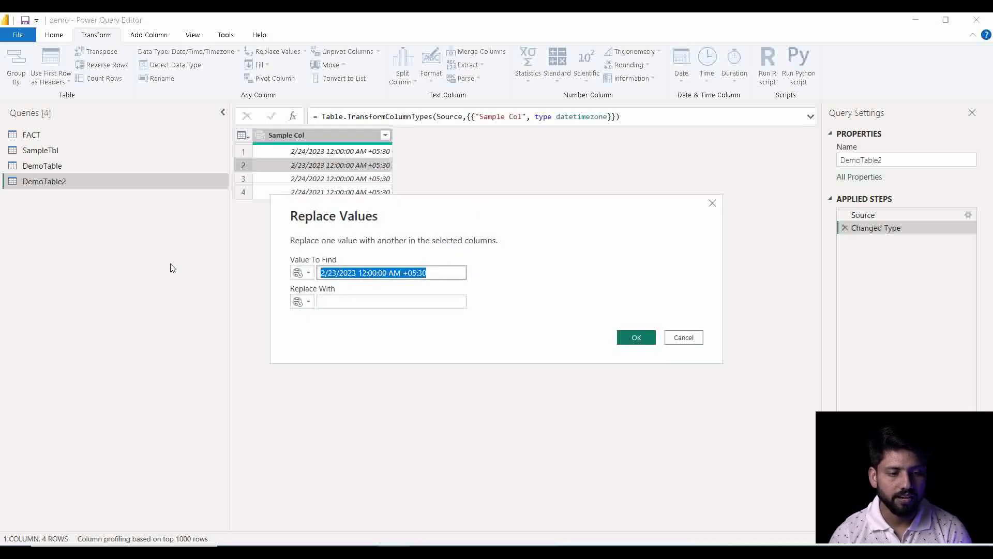
left_click(344, 300)
key("ctrl+v")
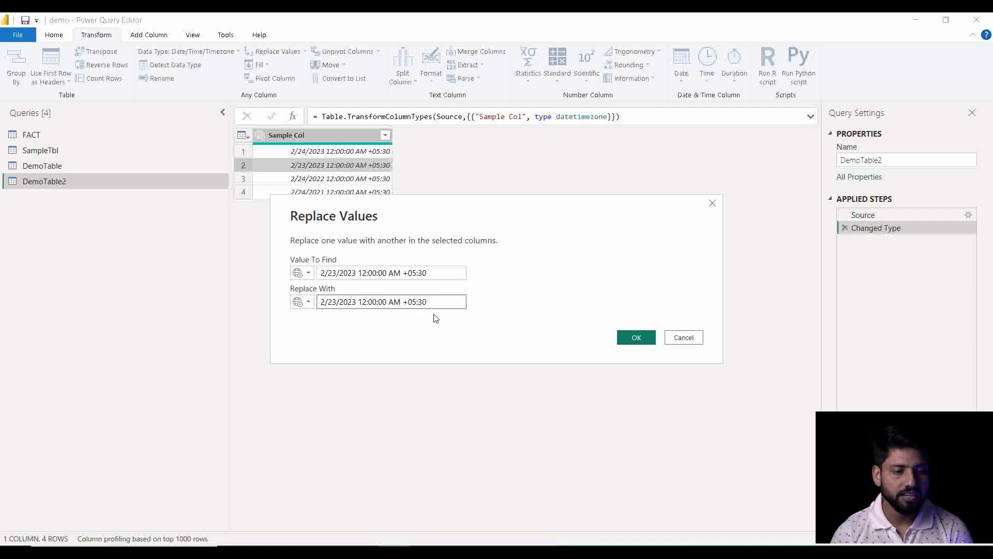
key("BackSpace")
type("6")
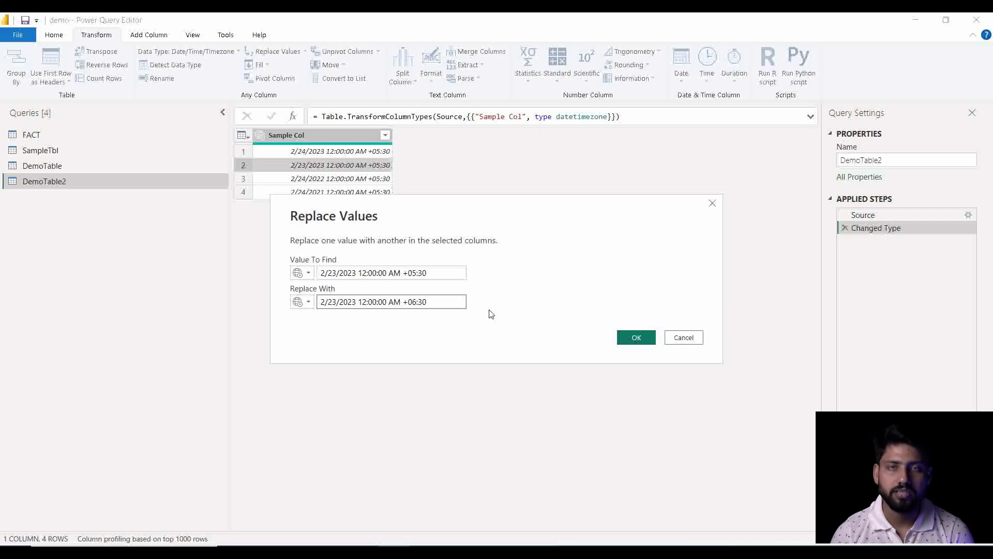
left_click(625, 338)
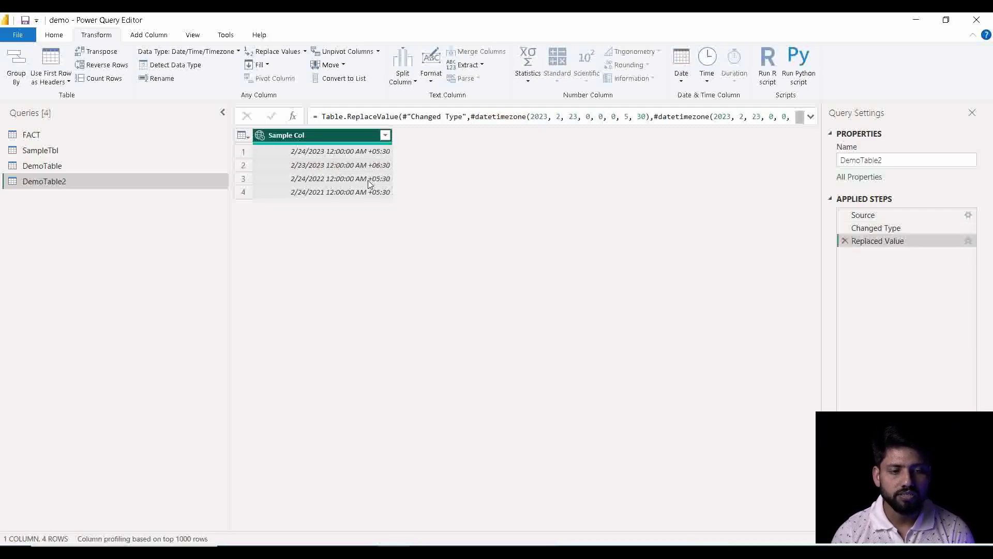
Convert the Date/Time/Timezone values in Sample Col to local time
left_click(707, 75)
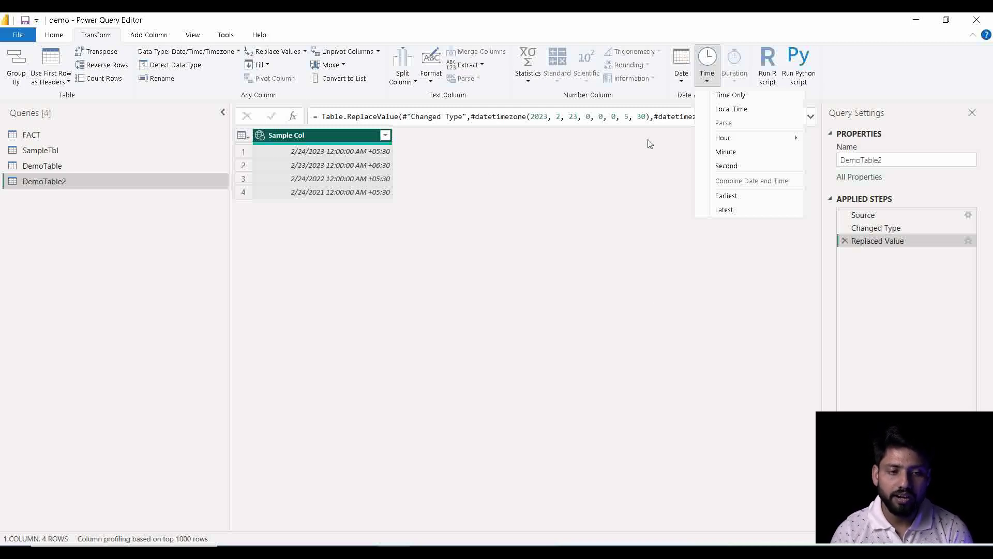
left_click(740, 111)
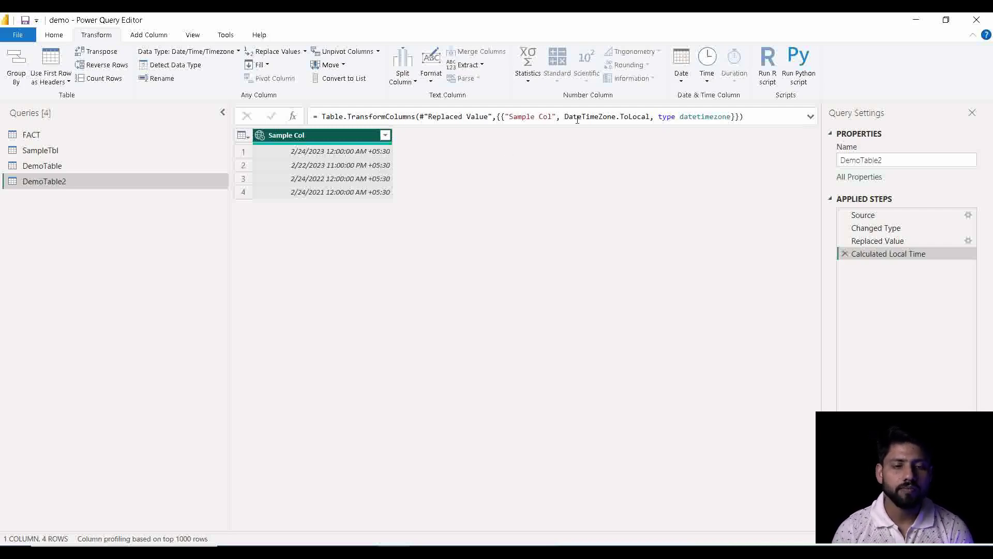
left_click(709, 79)
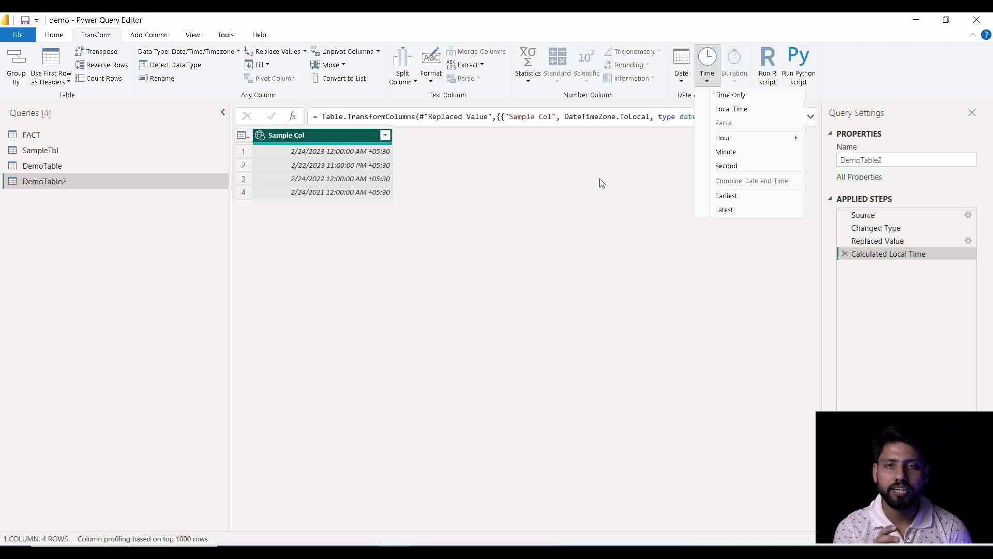
Remove the Calculated Local Time, Replaced Value and Changed Type steps from DemoTable2, leaving only its Source step
left_click(647, 227)
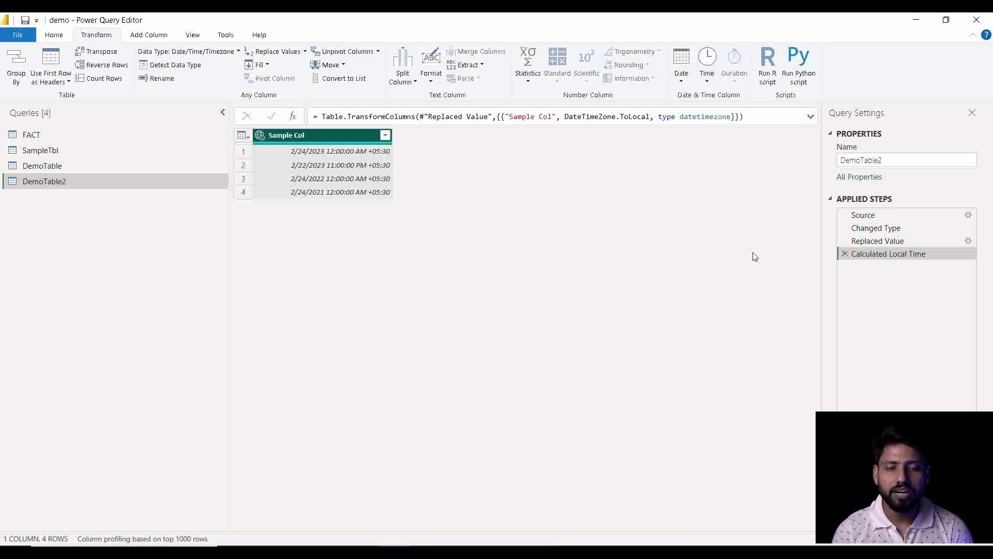
left_click(845, 254)
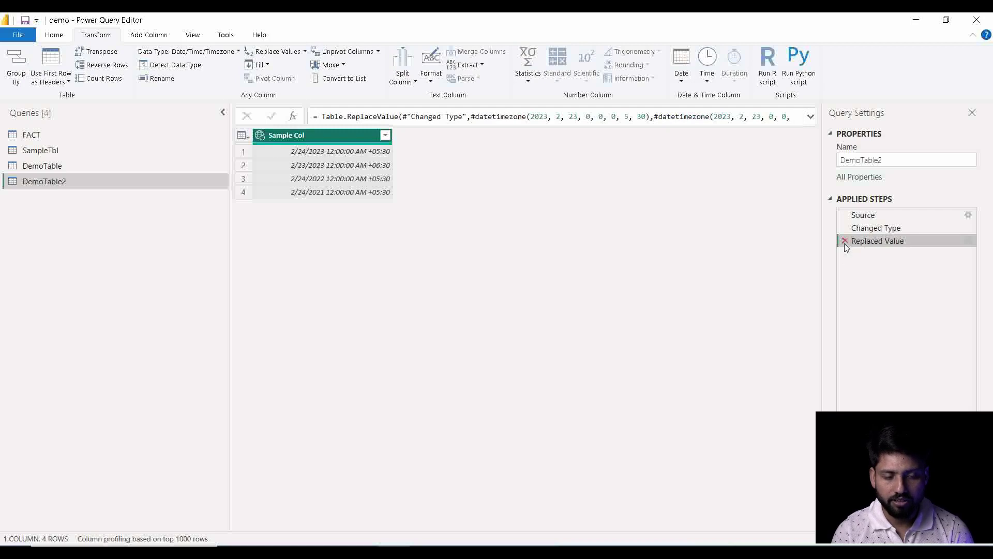
left_click(845, 241)
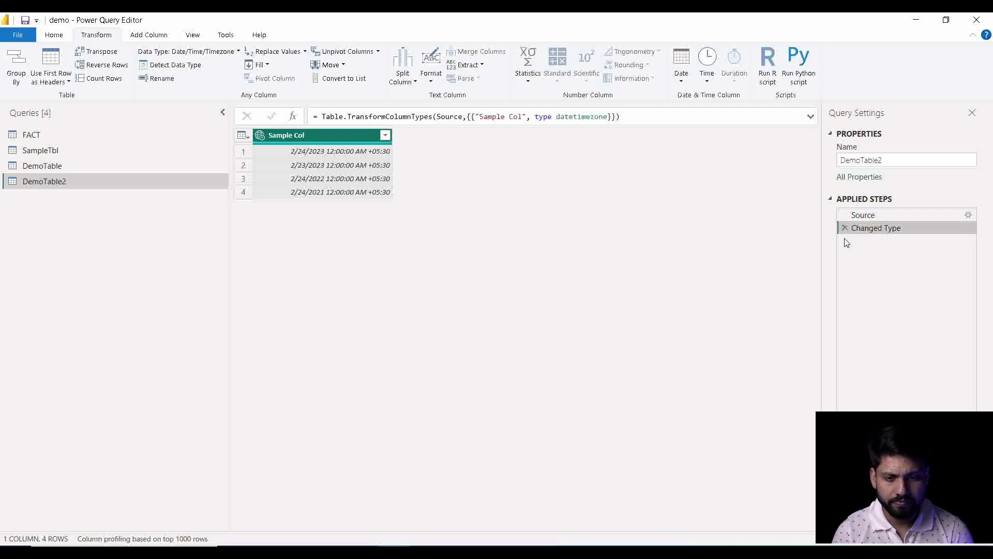
left_click(845, 228)
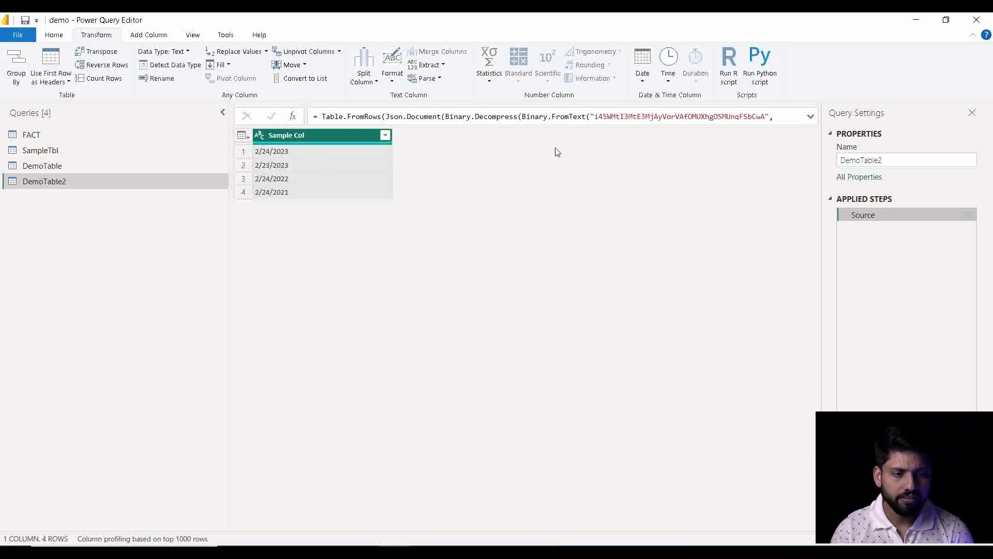
Parse the text dates in Sample Col as time values, and open the time transformation options for the parsed column
left_click(670, 81)
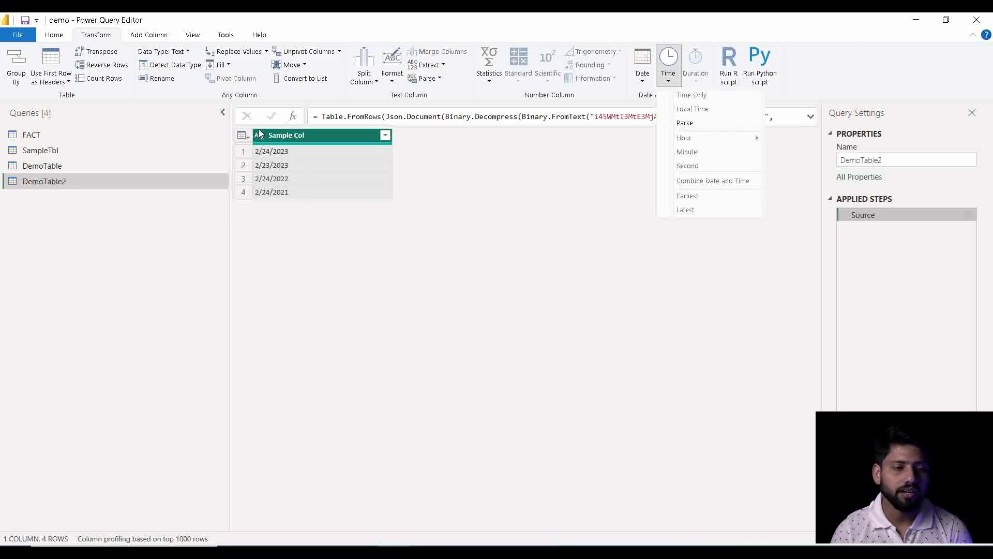
left_click(683, 124)
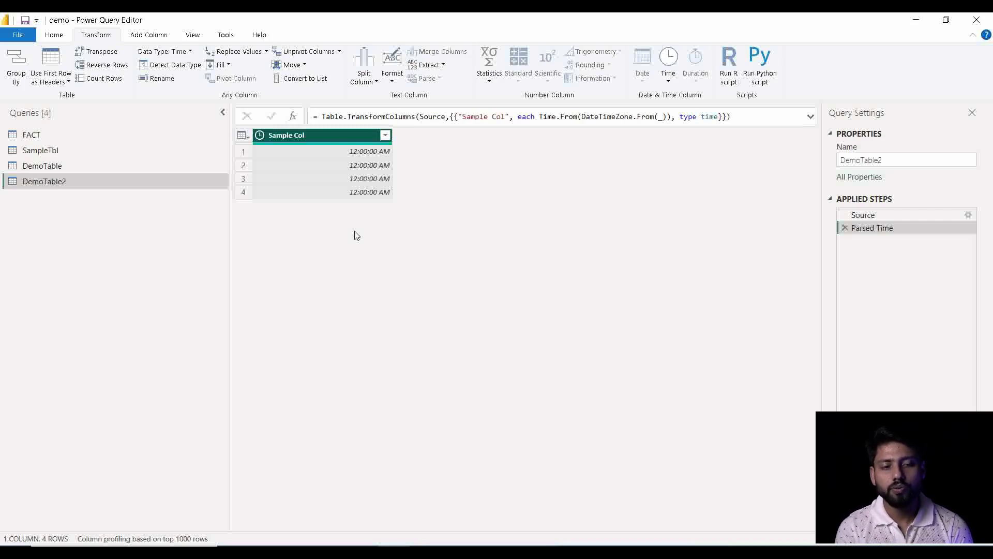
left_click(665, 78)
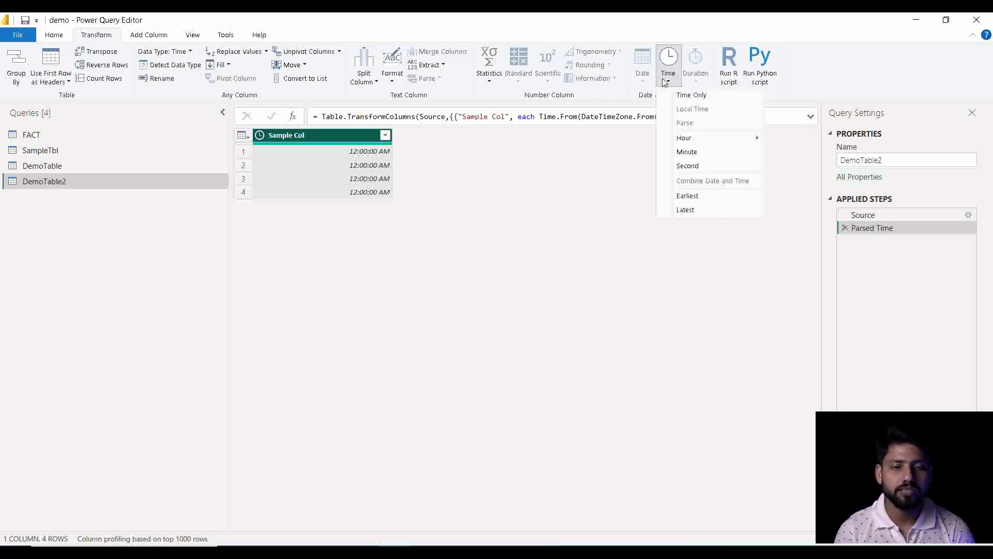